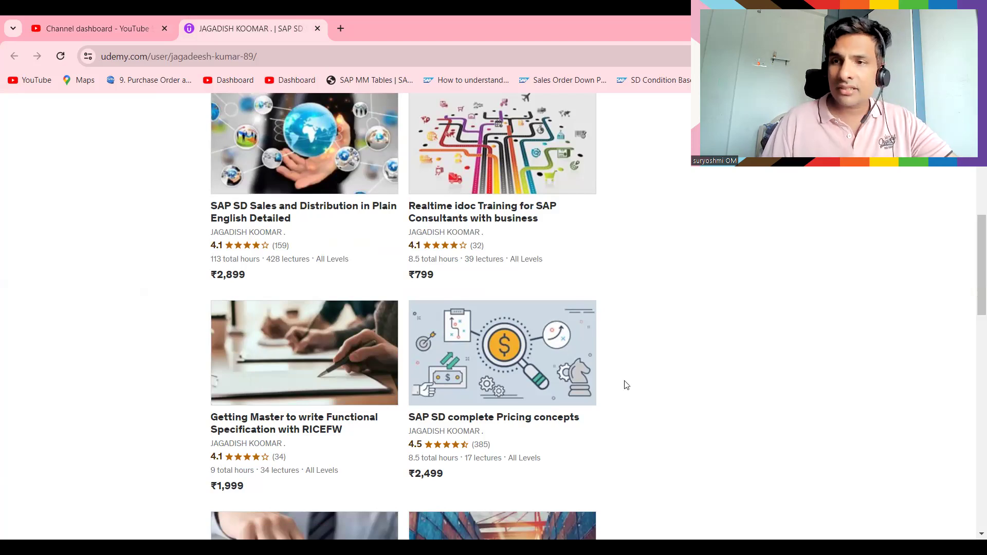
drag(975, 288, 973, 235)
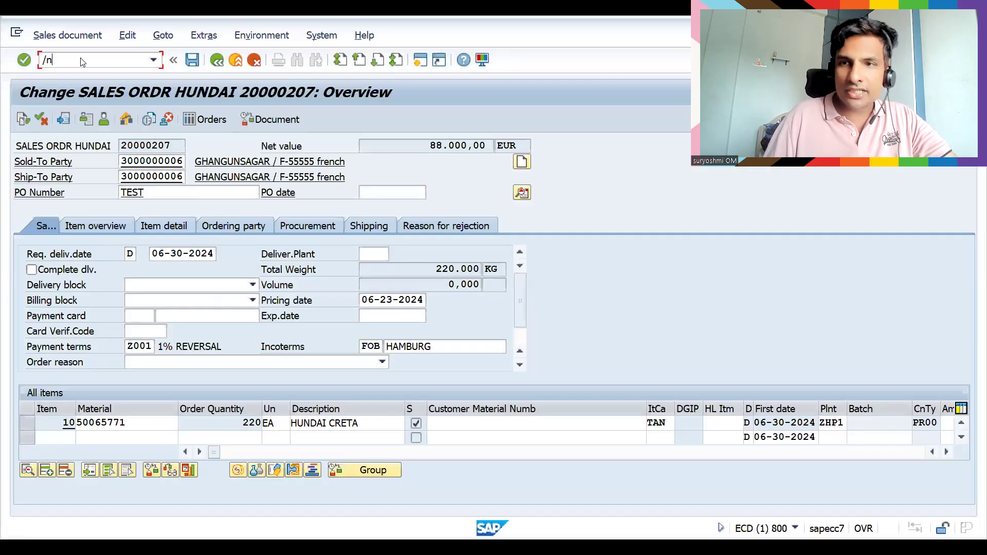
Start a sales order with transaction VA01, order type ZOR1, sales organization ZH01, distribution channel H1 and division HH.
key(Return)
text(/nva01)
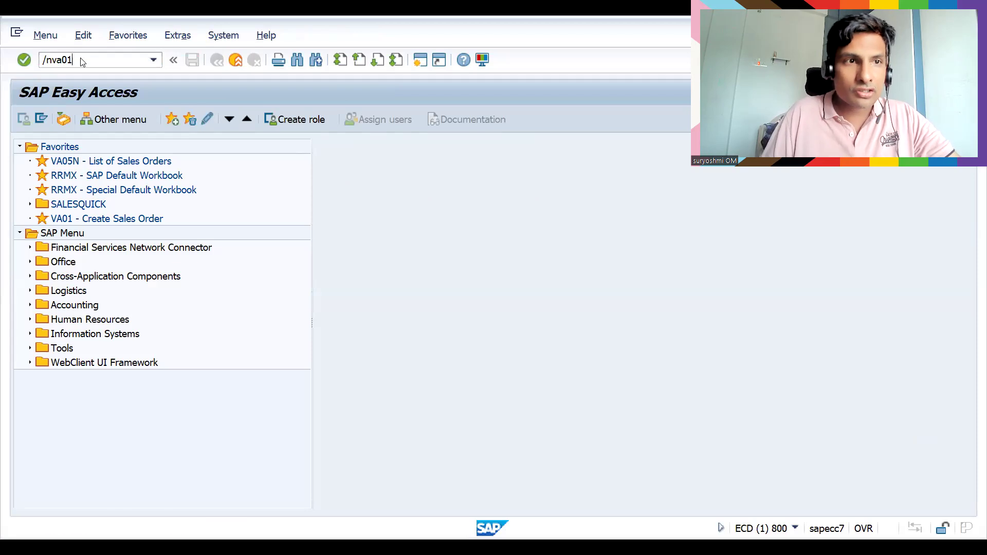
key(Return)
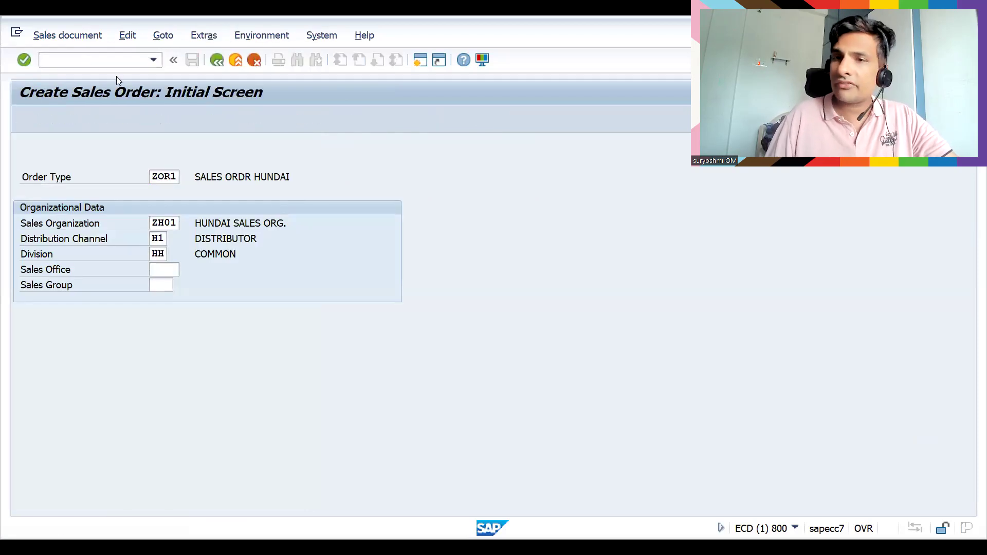
key(Return)
Enter the customer's number as sold-to party and "trst" as the PO number.
key(space)
key(Down)
key(Return)
key(Return)
text(tr)
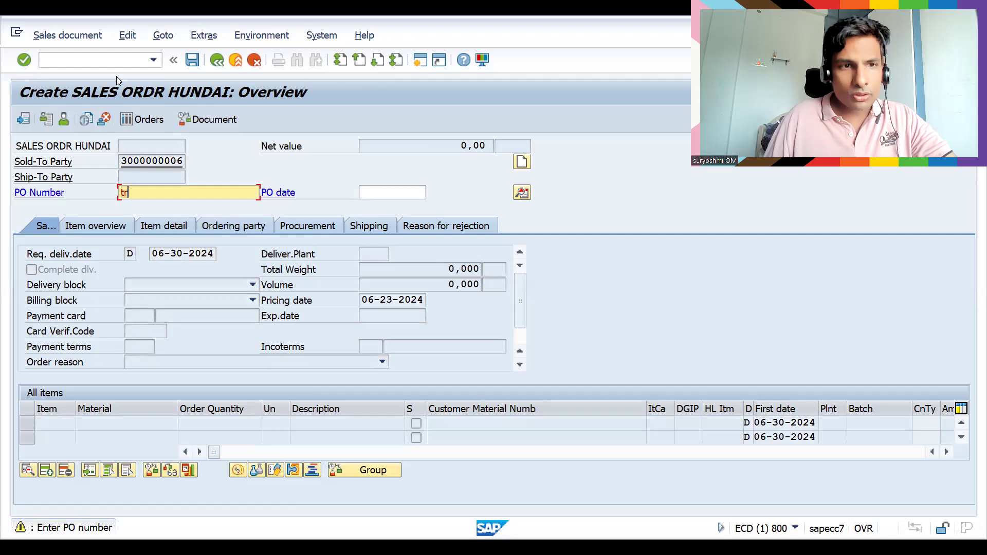
text(st)
key(Return)
Add an item for material 50065771 with an order quantity of 1.
key(space)
key(Down)
key(Return)
key(Tab)
text(1)
key(Return)
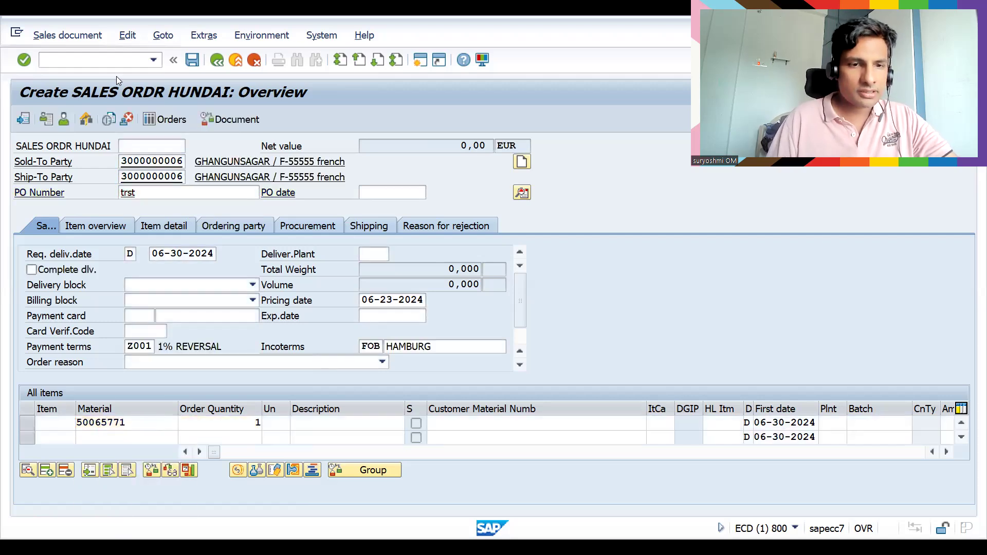
Set the order quantity of the HUNDAI CRETA item to 100.
click(241, 421)
text(100)
key(Return)
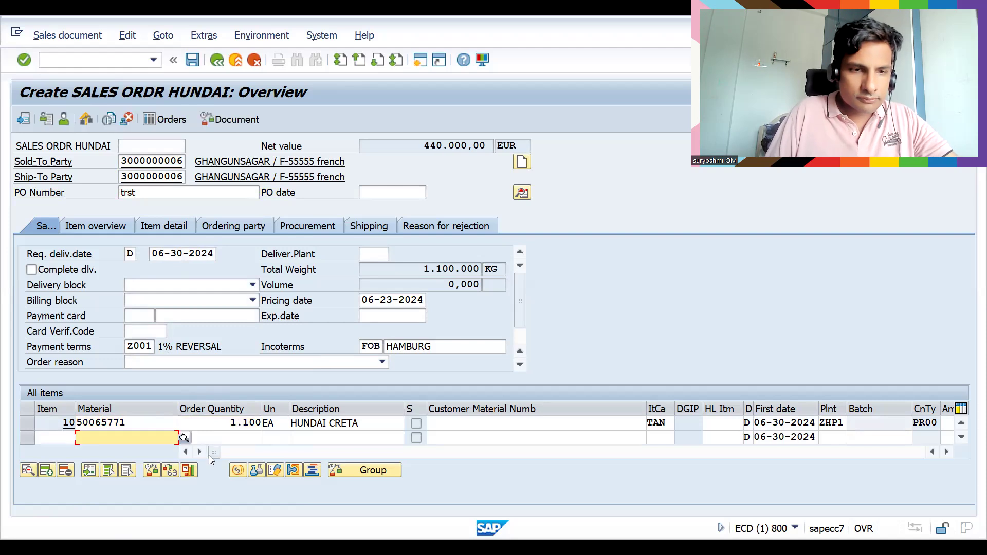
click(235, 421)
text(100)
key(BackSpace)
key(BackSpace)
key(BackSpace)
key(BackSpace)
key(BackSpace)
key(BackSpace)
key(BackSpace)
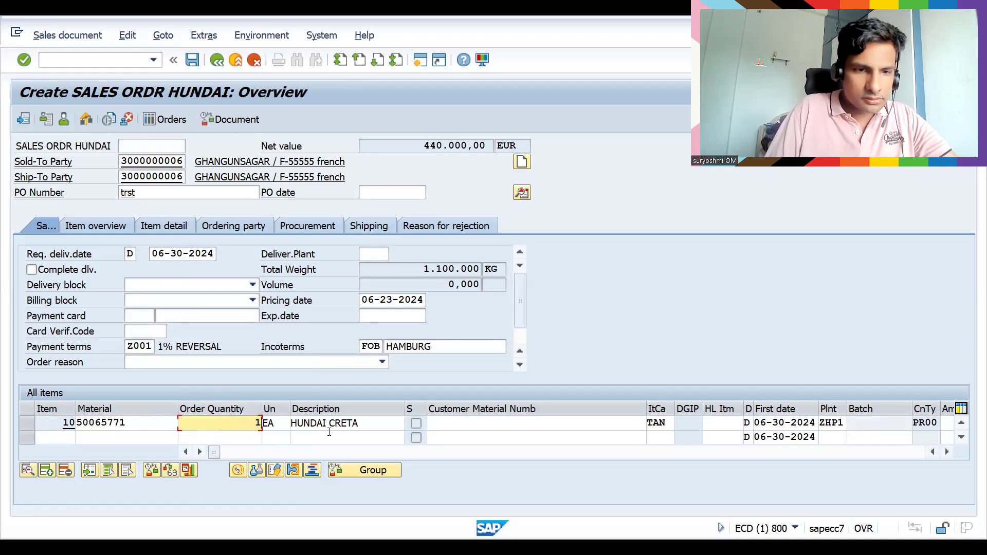
text(00)
key(Return)
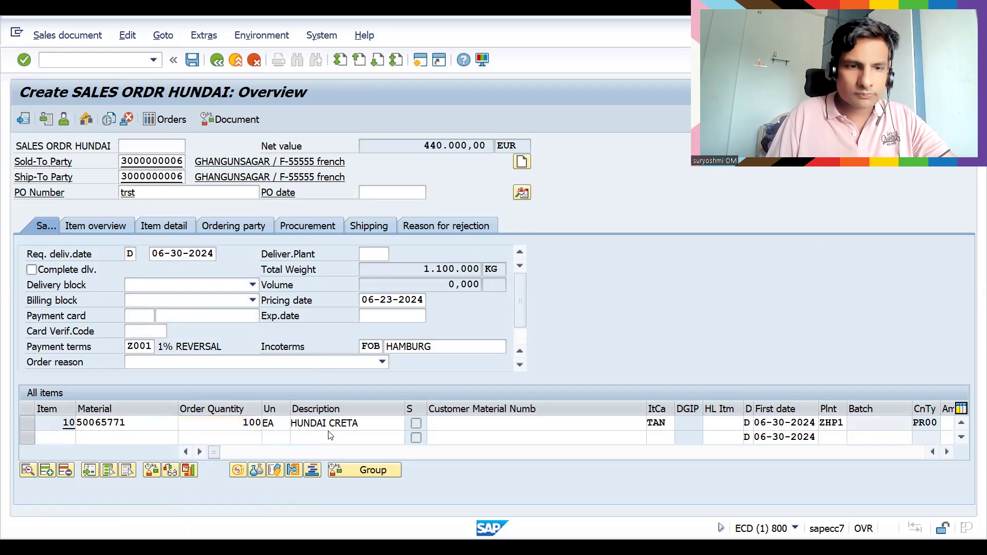
Review the item's sales data and the order's procurement overview, widening the schedule-line note column to read its heading.
double_click(324, 423)
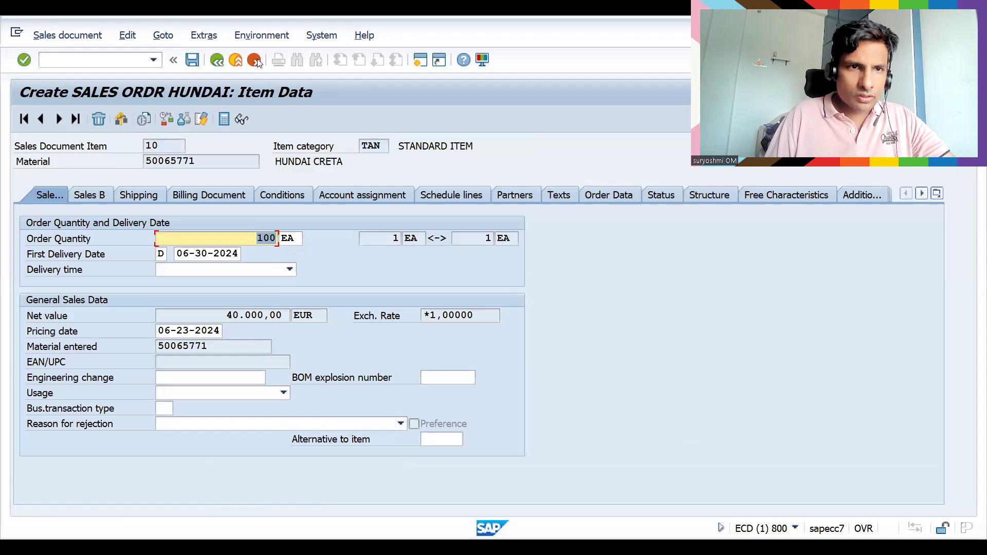
key(F3)
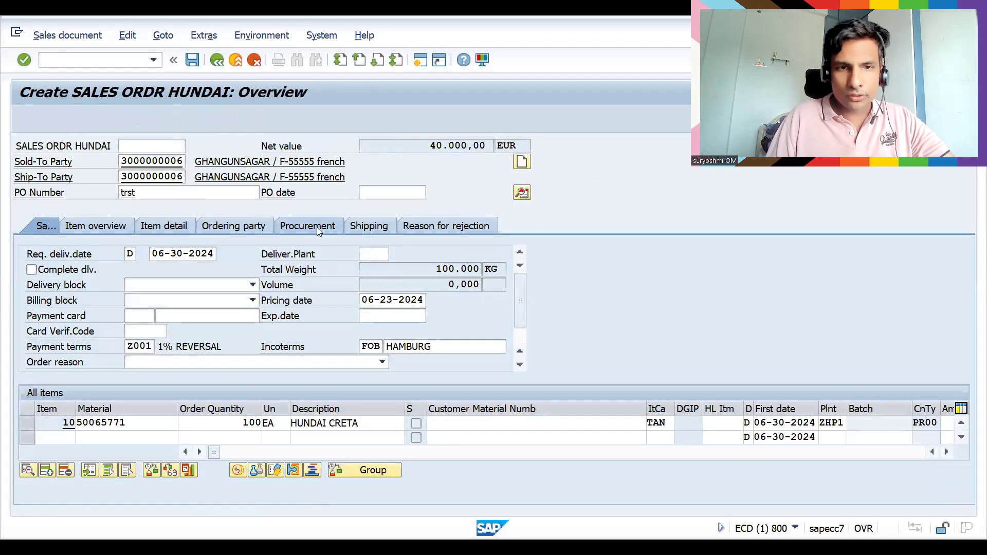
click(317, 227)
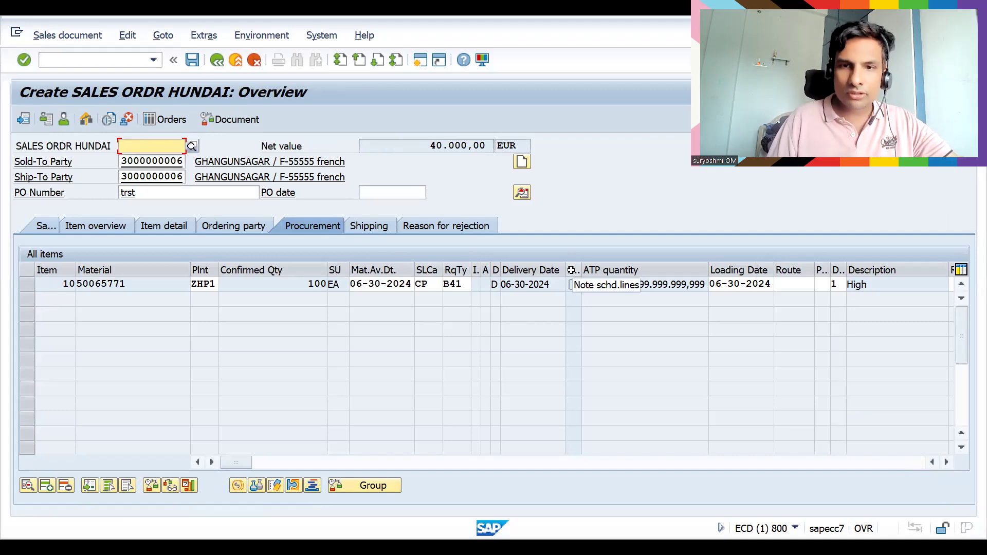
drag(580, 270, 626, 268)
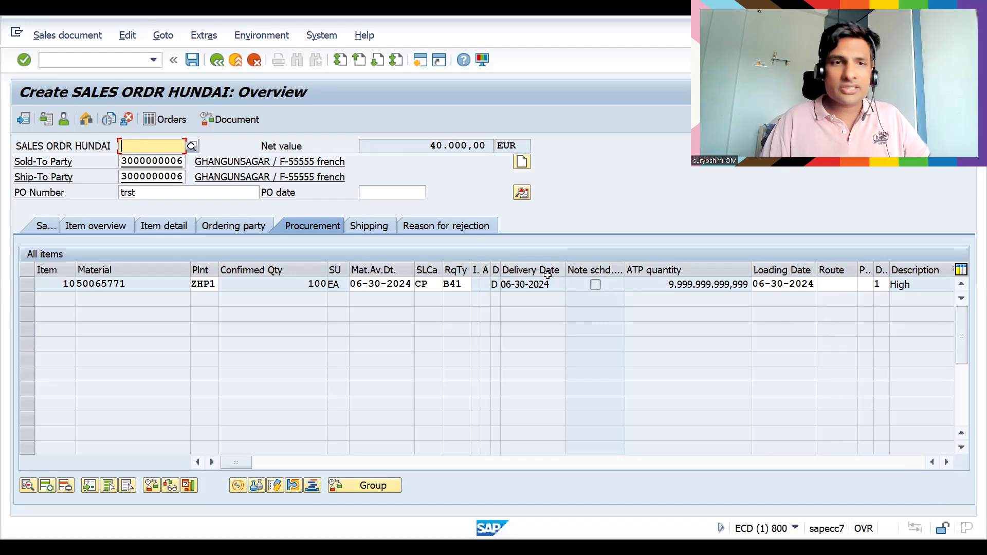
In item 10's schedule lines, add a second delivery dated 07-14-2024 with an order quantity of 20.
click(42, 229)
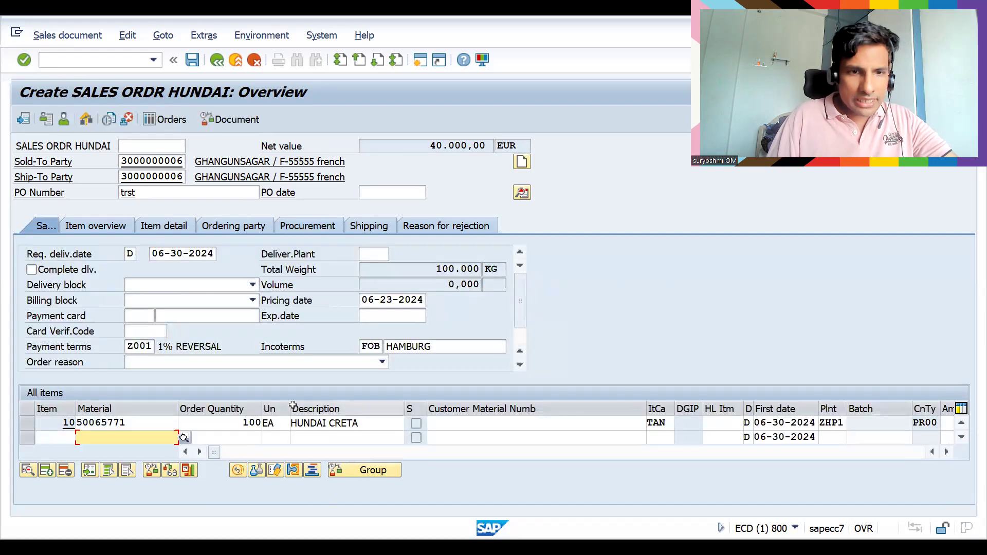
click(252, 424)
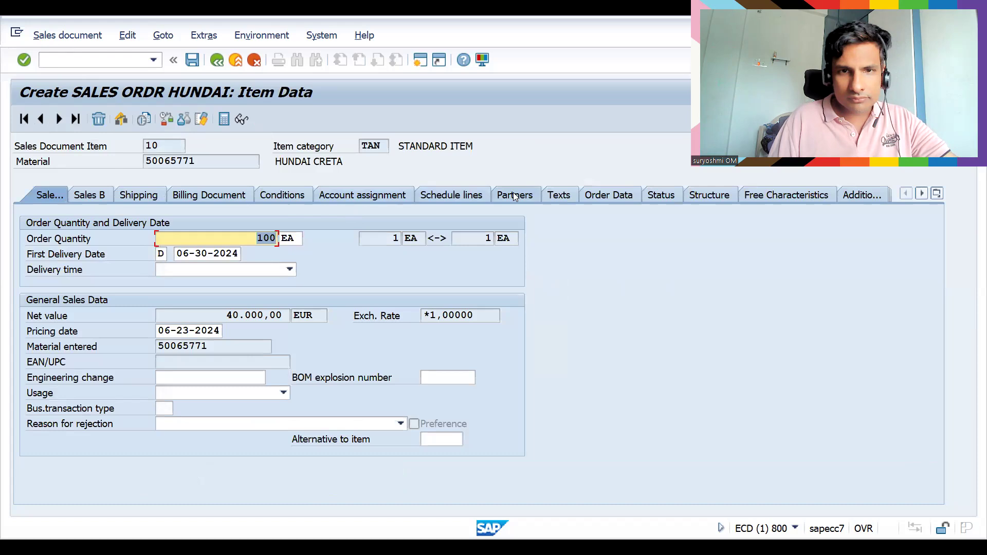
click(462, 195)
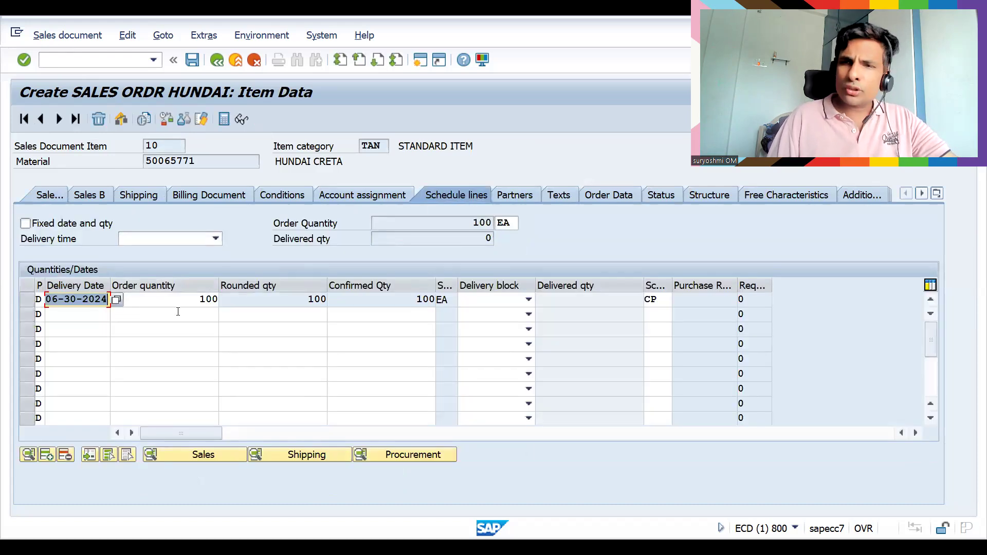
click(76, 316)
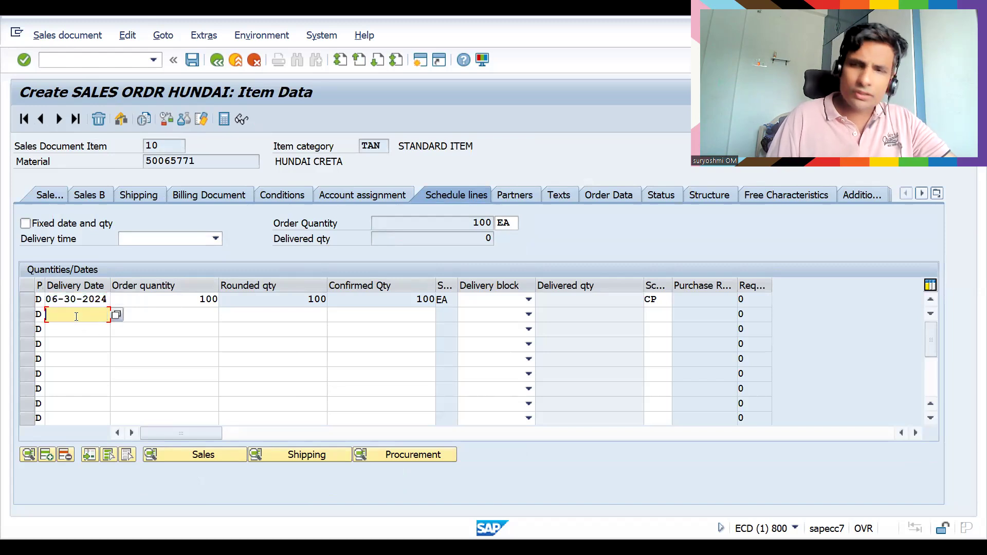
click(117, 316)
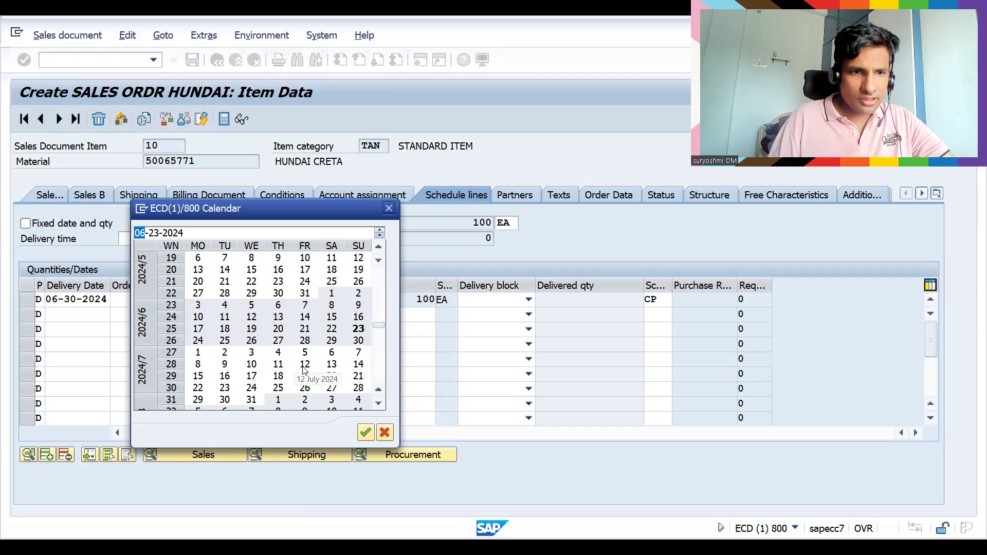
double_click(359, 365)
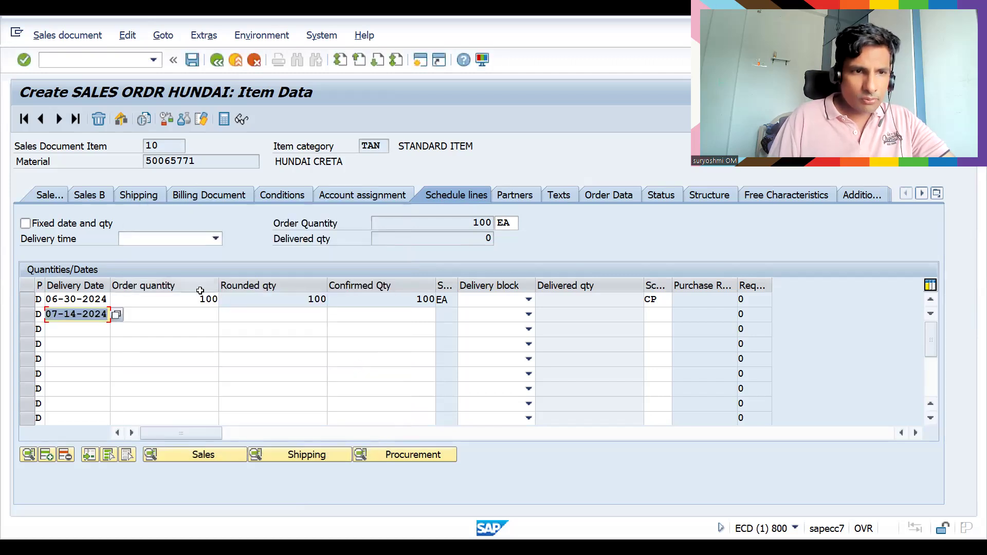
click(183, 318)
text(20)
key(Return)
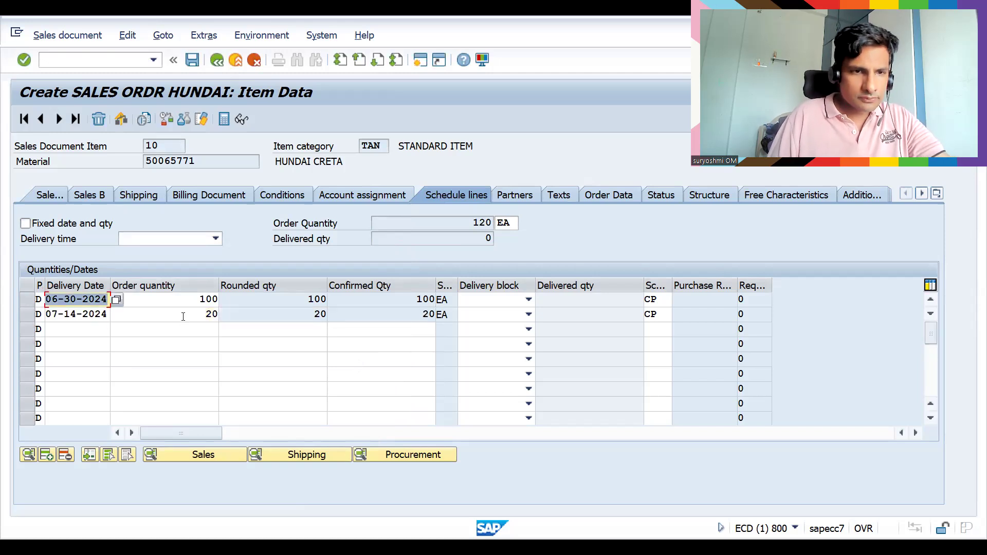
Add a third schedule line dated 07-17-2024 with an order quantity of 15.
click(93, 332)
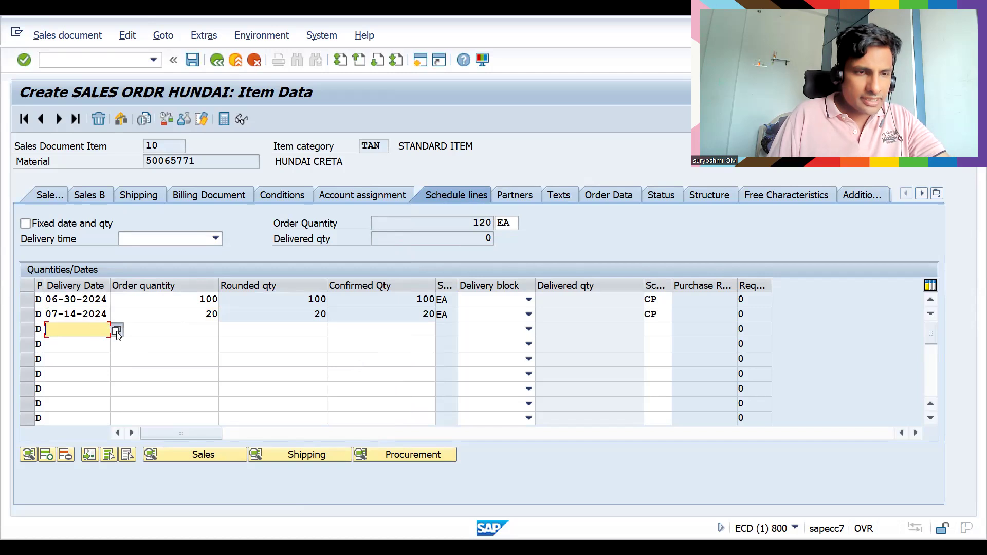
key(F4)
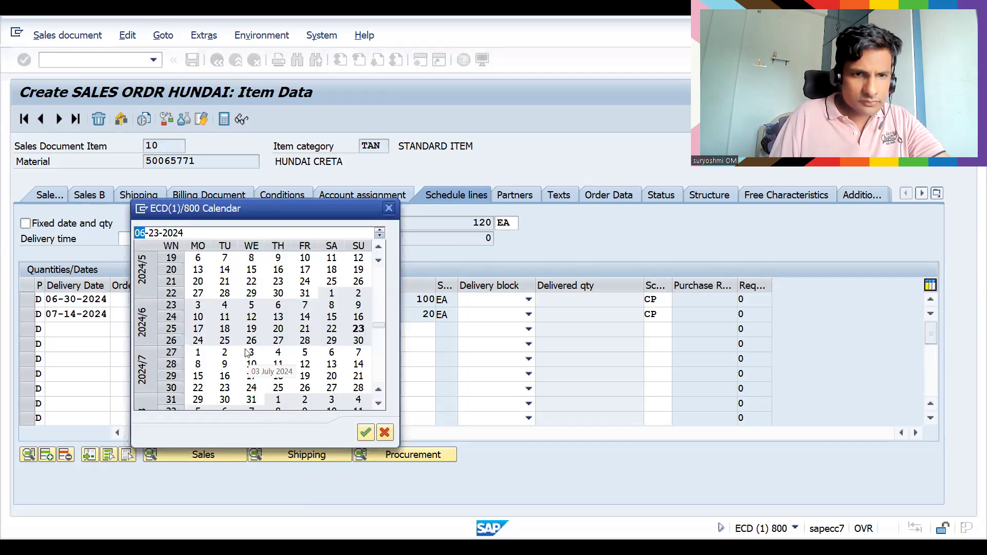
double_click(251, 378)
click(188, 328)
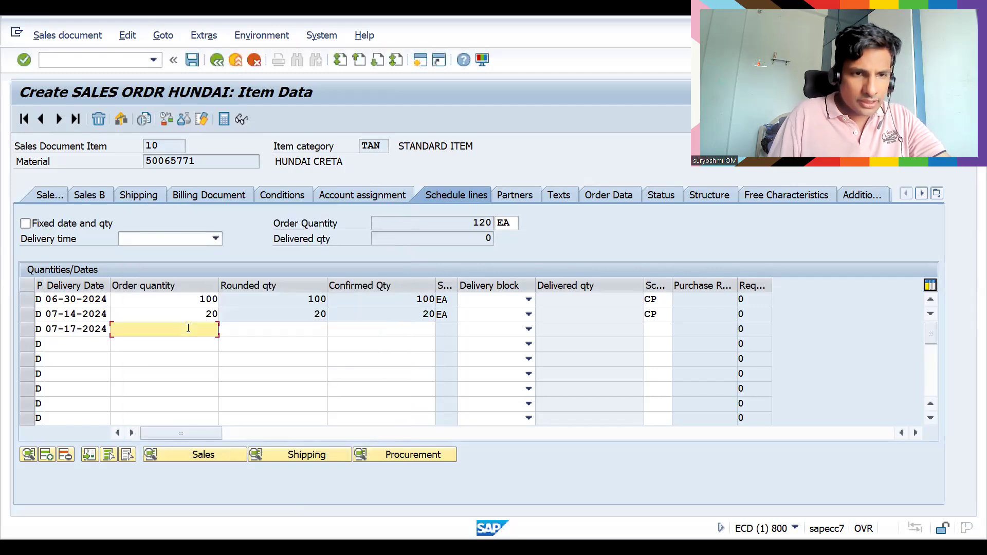
text(15)
key(Return)
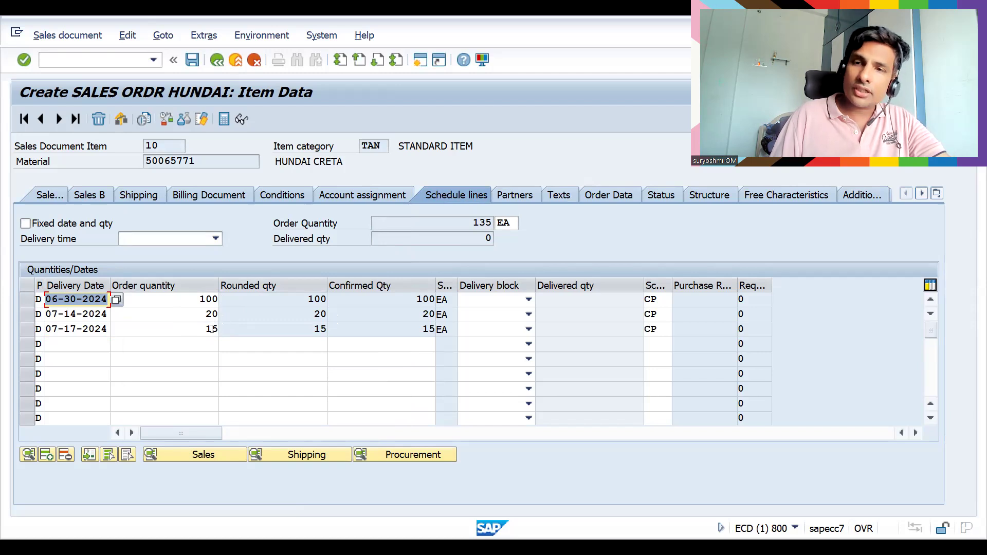
Check the item's schedule lines in the order's procurement overview and save the sales order.
click(215, 69)
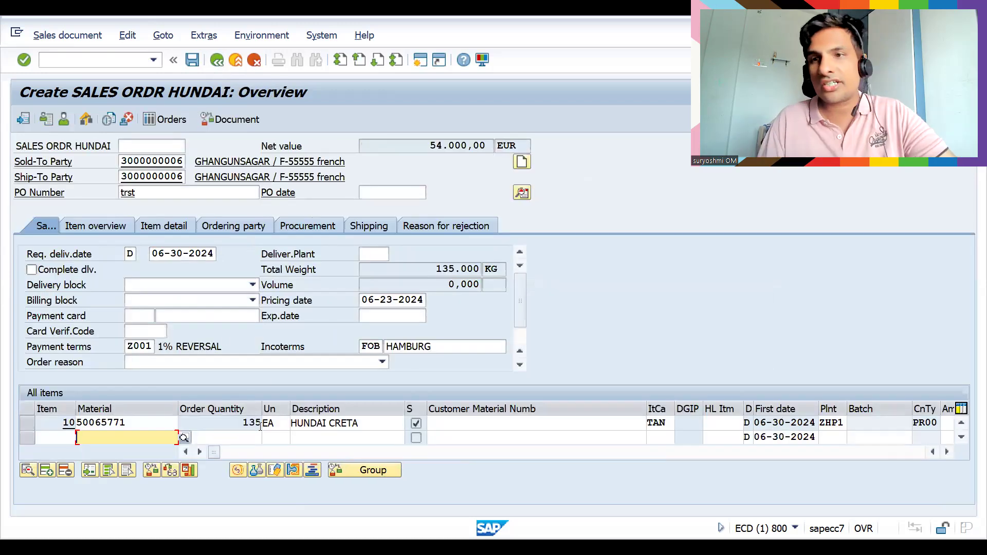
click(327, 226)
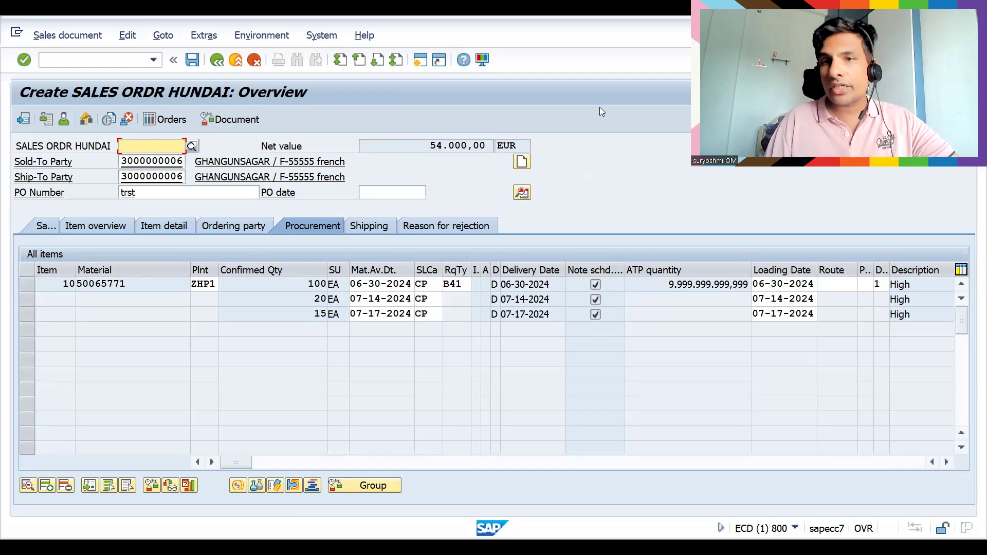
click(191, 61)
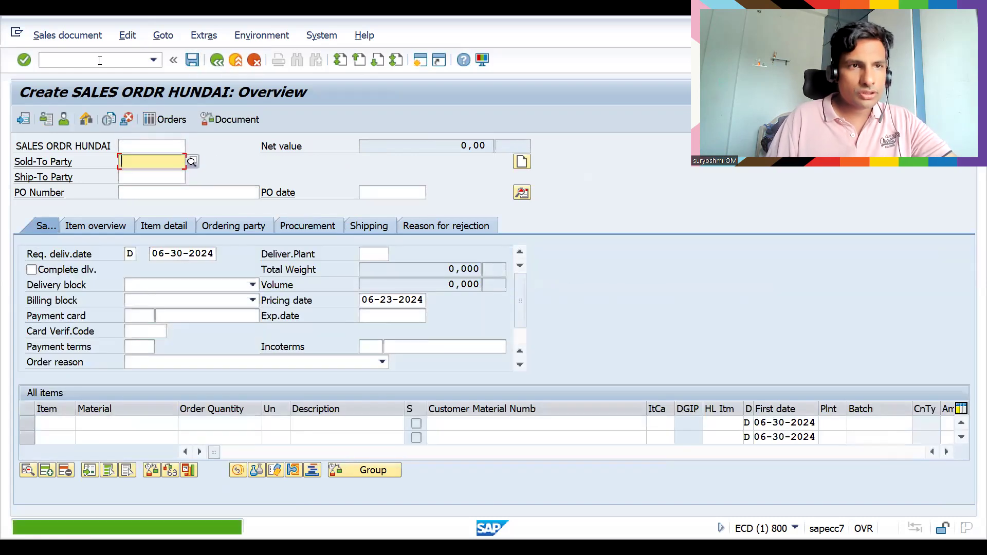
Create an outbound delivery for the saved order with transaction VL01N, shipping point ZHS1 and selection date 07-27-2024.
click(99, 60)
text(/nvl01n)
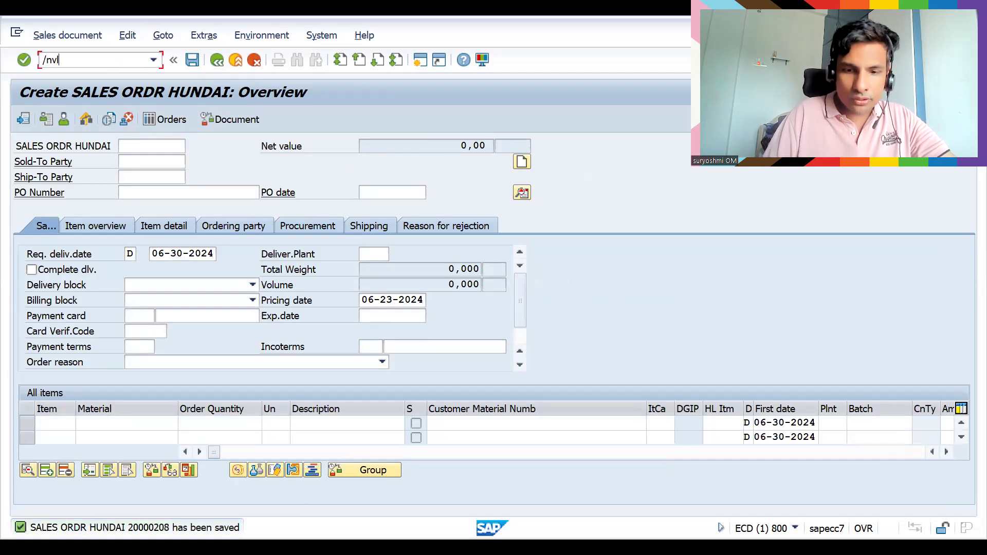
key(Return)
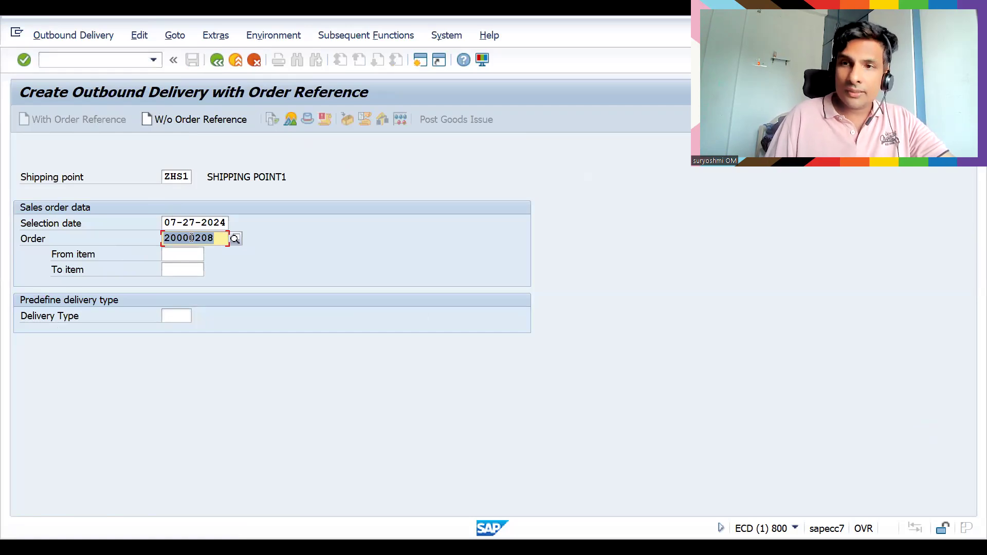
key(Return)
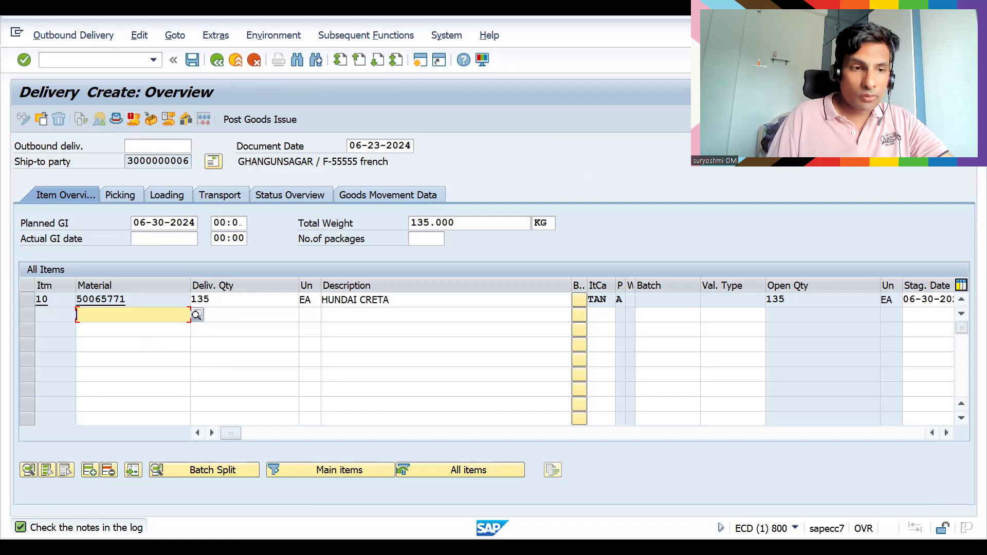
Examine the status message's help and the delivery's error log, and return to the delivery overview.
double_click(87, 531)
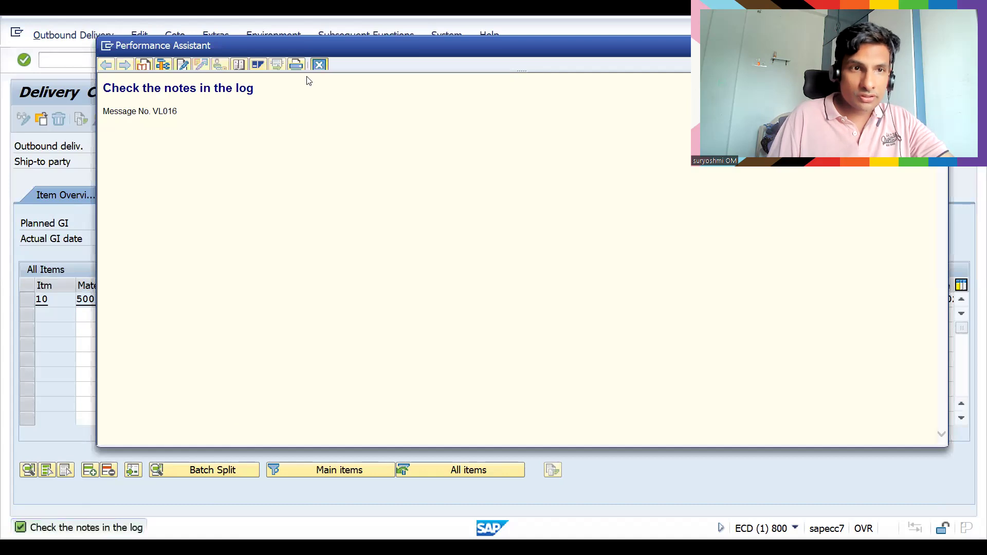
click(319, 64)
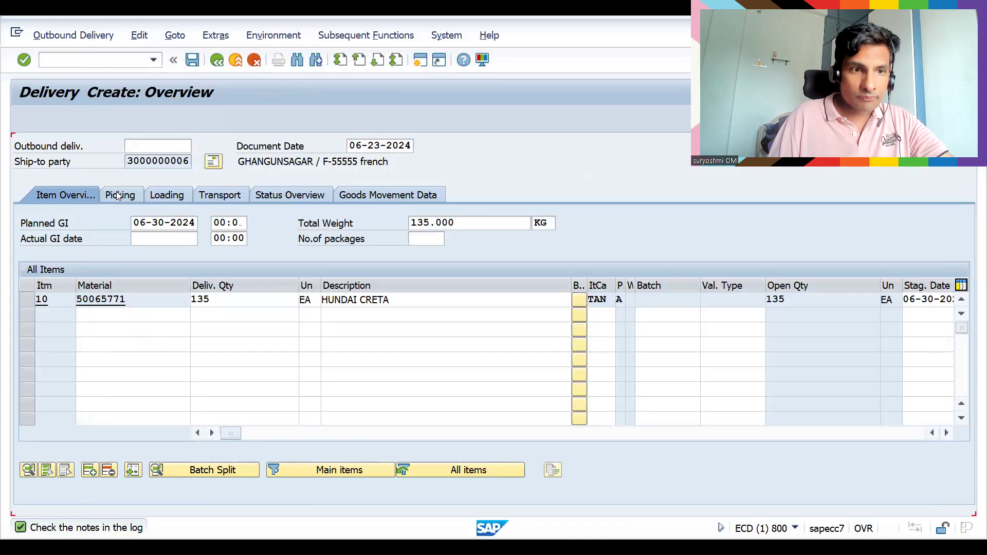
click(140, 36)
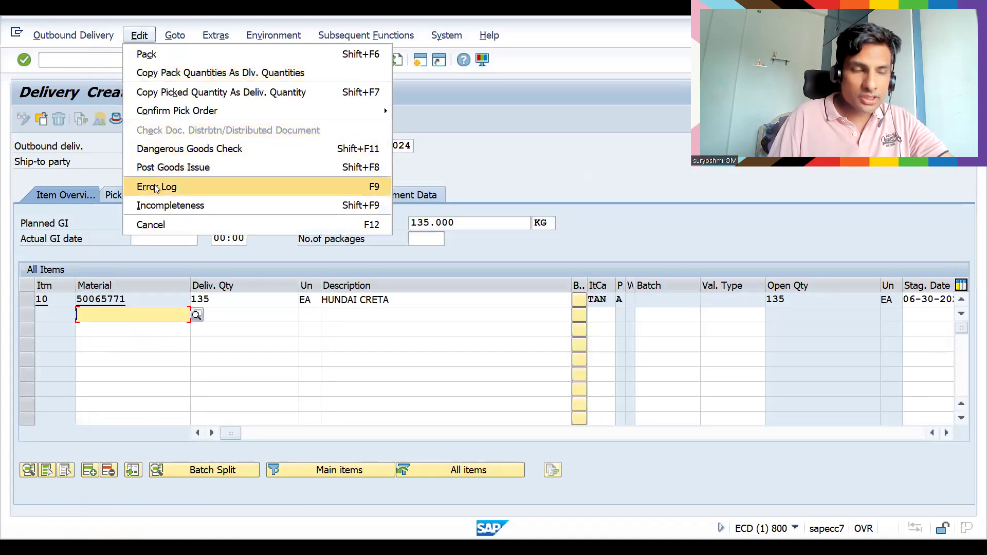
click(157, 187)
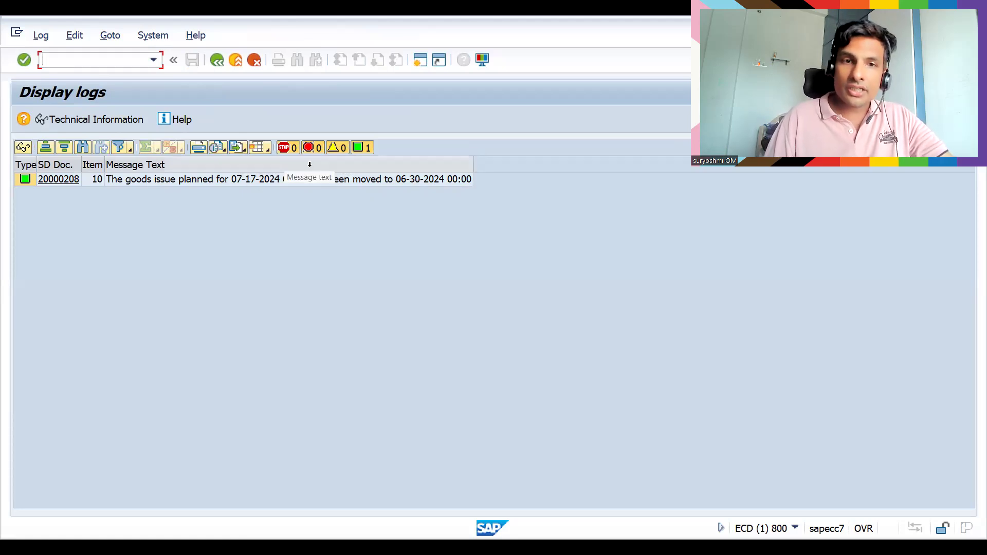
click(219, 68)
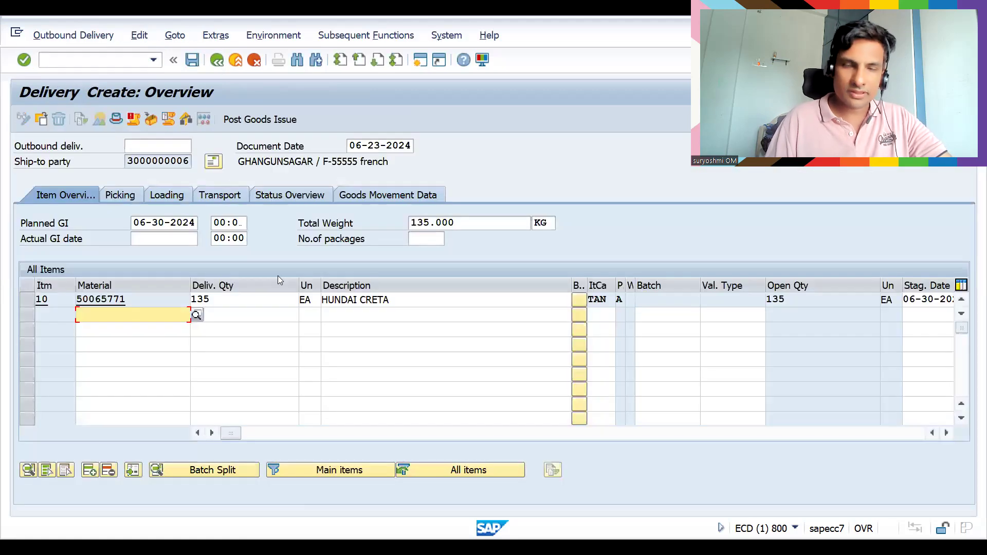
Enter storage location 0001 and a picked quantity of 135 for the delivery's HUNDAI CRETA item.
click(123, 195)
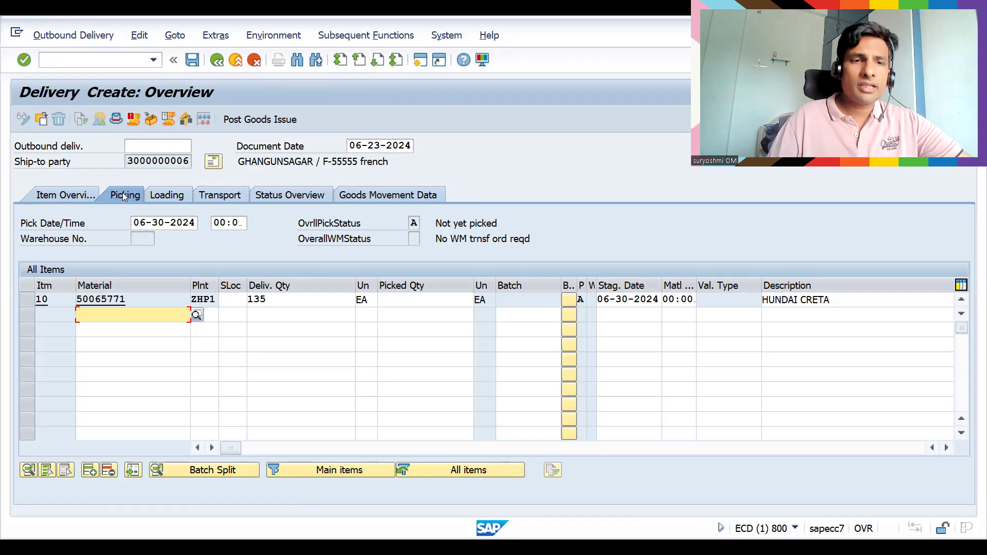
click(235, 298)
key(Return)
key(Tab)
key(Tab)
key(Tab)
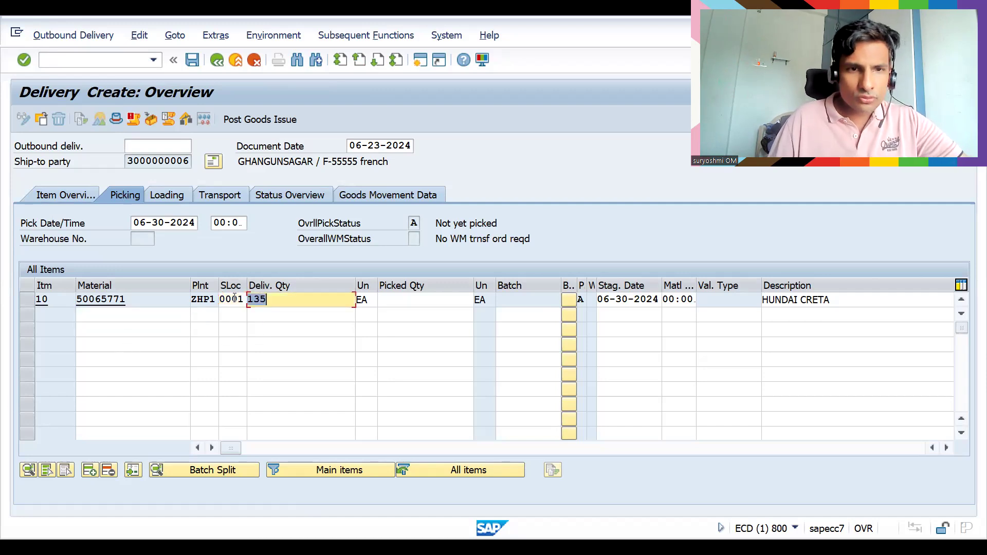
text(135)
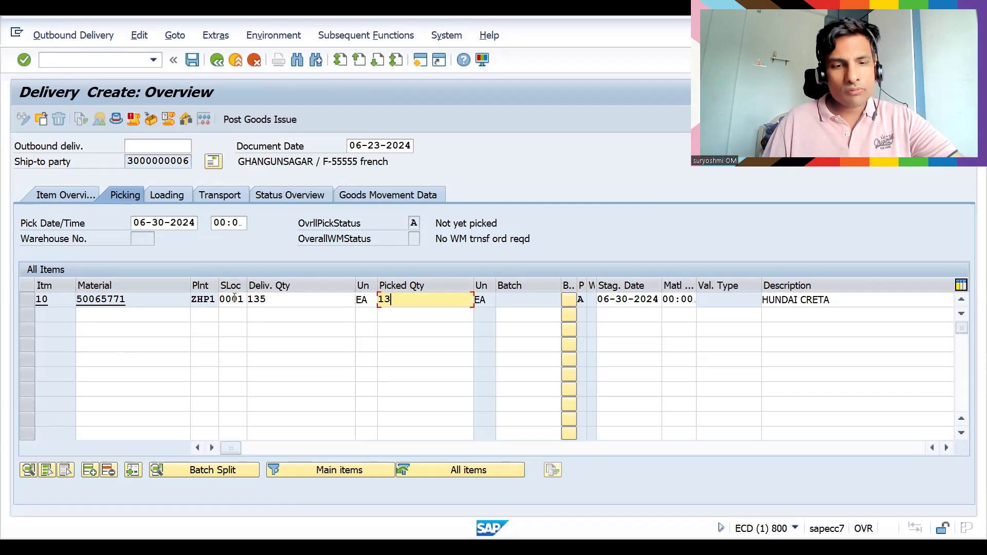
key(Return)
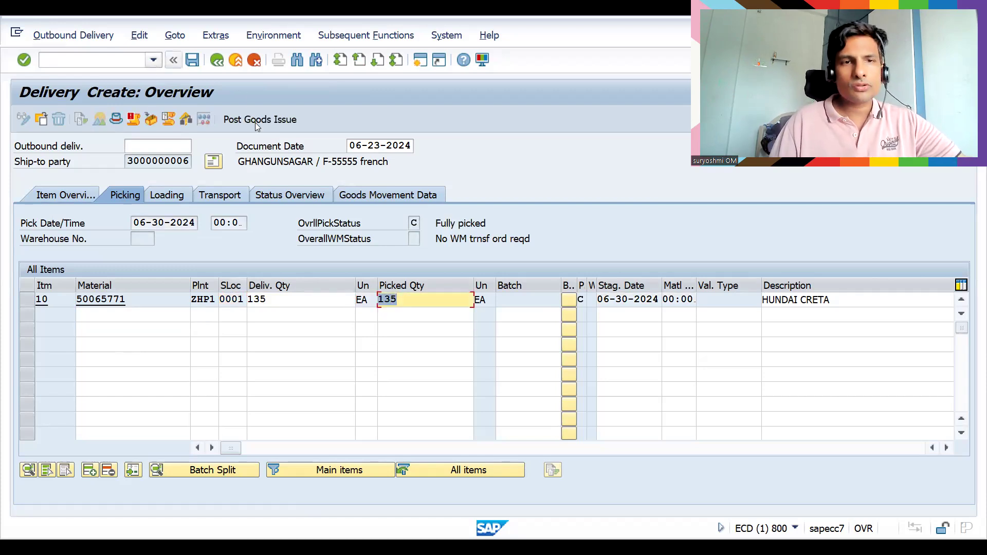
Post the goods issue for the delivery and dismiss the request to save the print output as a PDF.
click(255, 122)
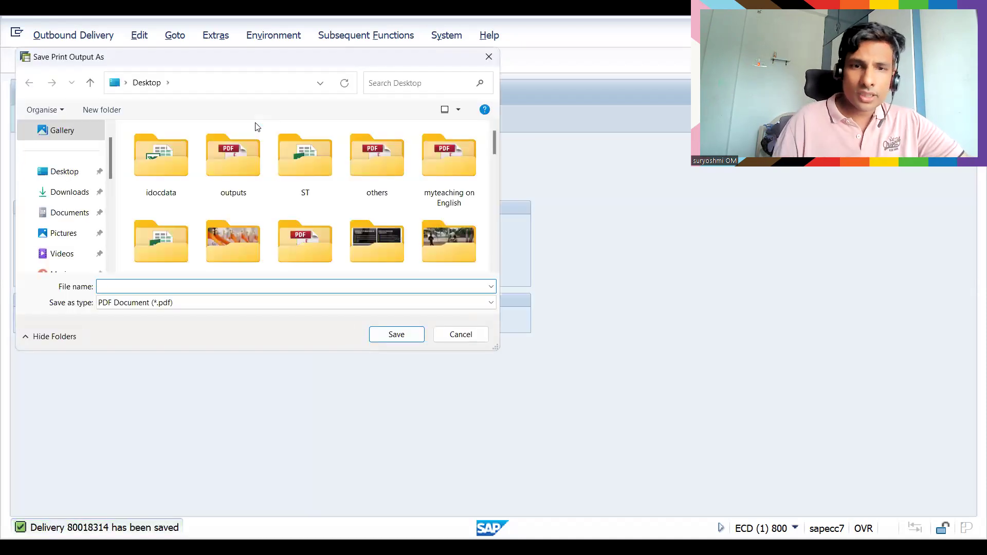
click(461, 333)
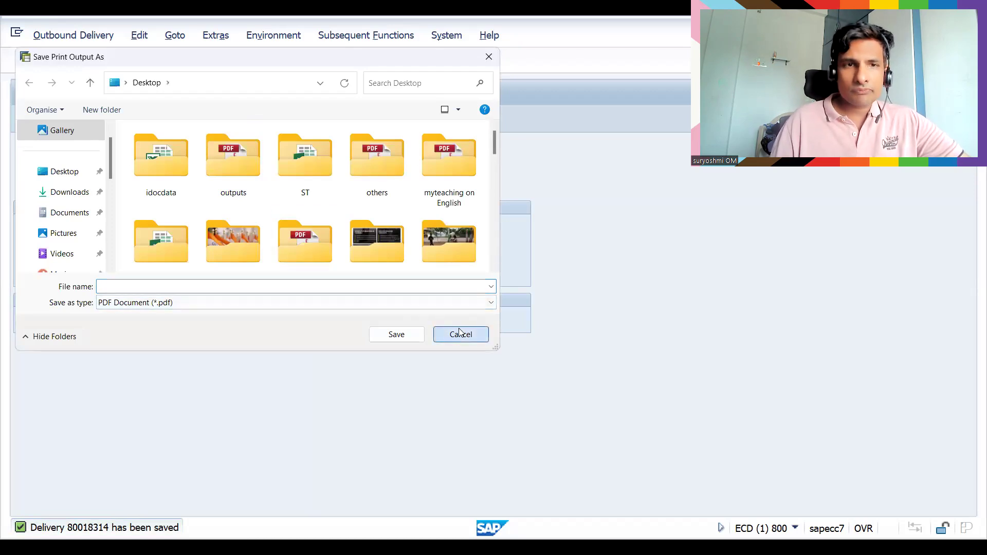
click(460, 333)
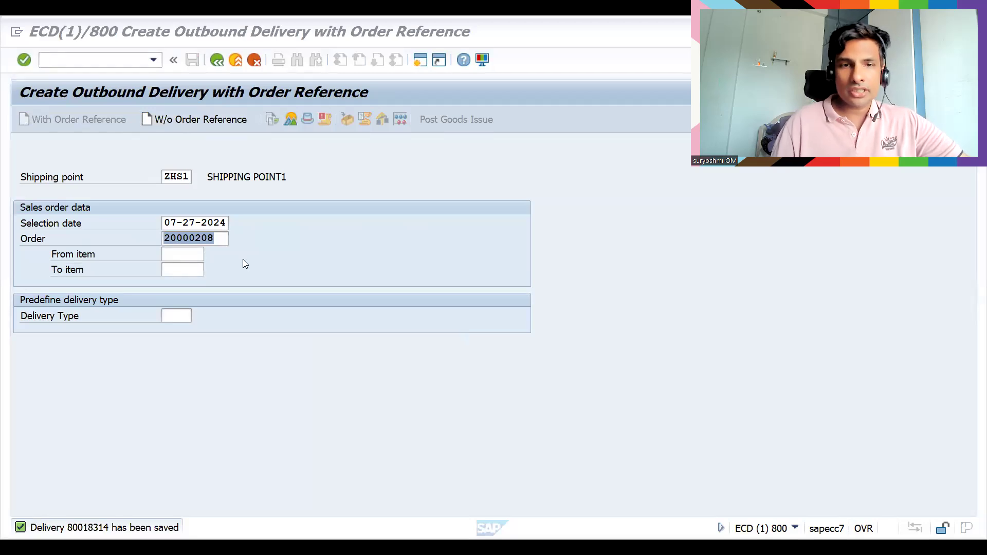
Switch to the web browser and bring up the YouTube Studio channel dashboard.
key(alt+Tab)
drag(979, 234, 973, 152)
click(107, 19)
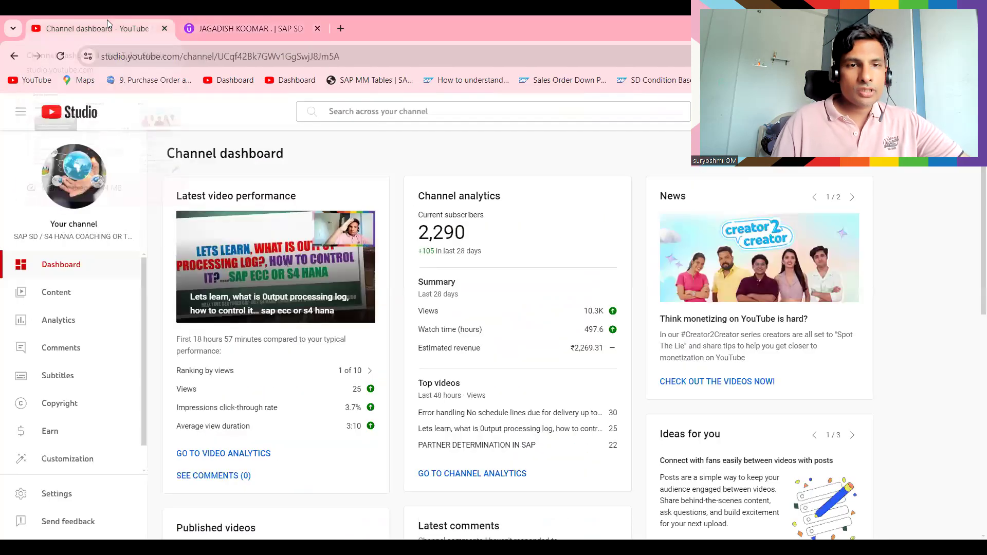